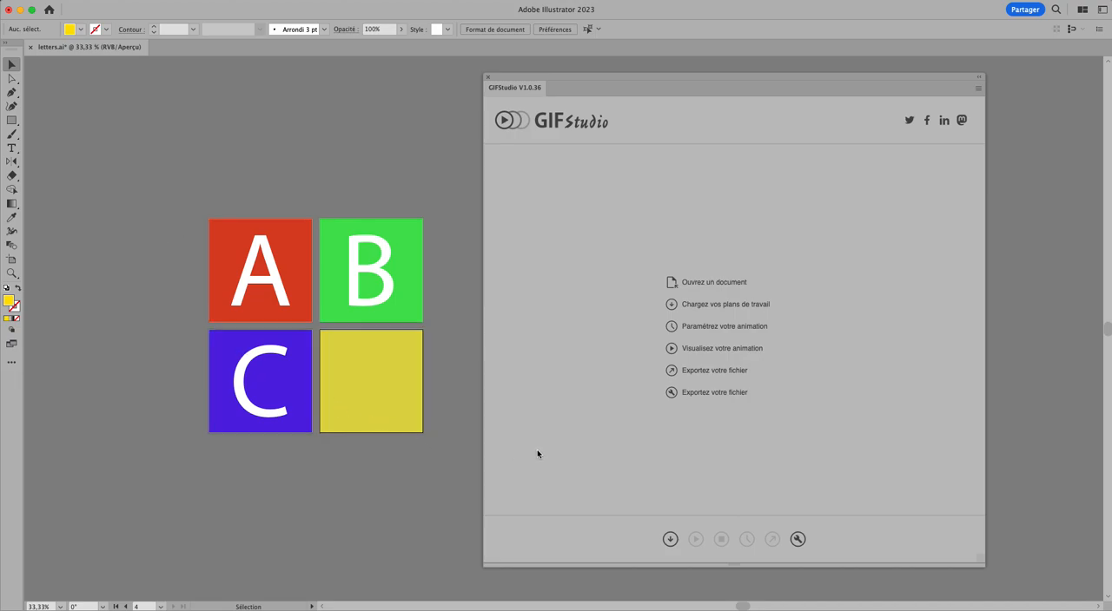
# - Open the artboard loading list and select all four artboards A, B, C and X
pyautogui.click(670, 540)
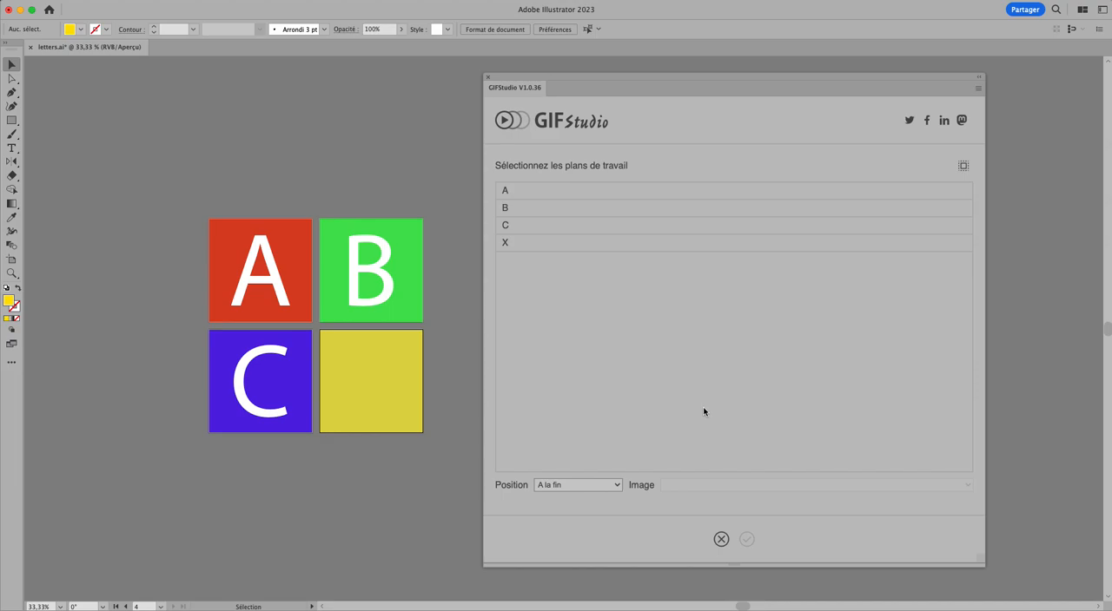
pyautogui.click(537, 196)
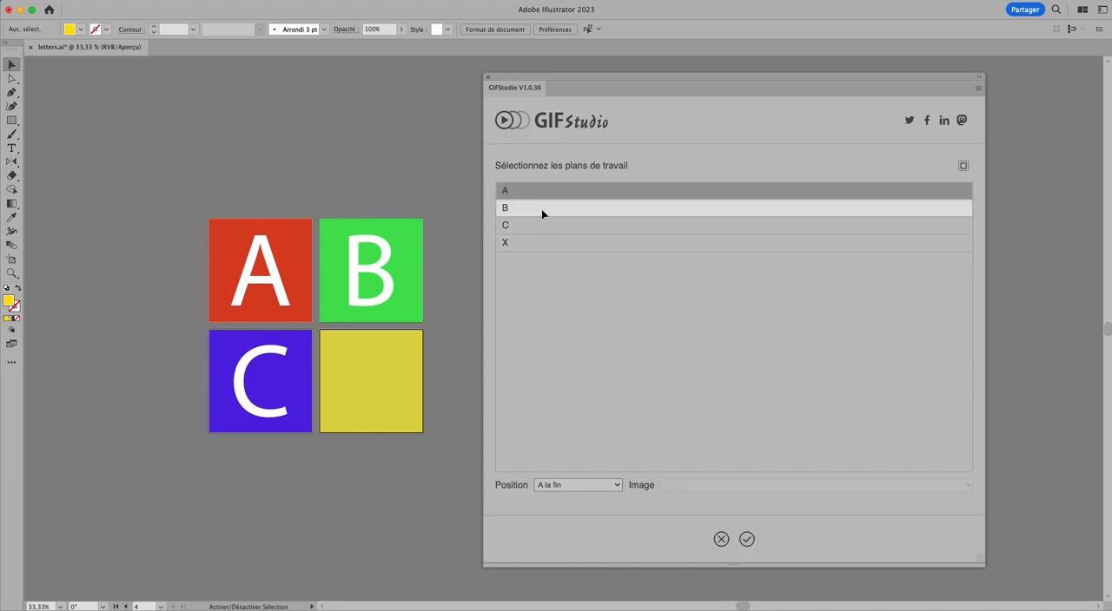
pyautogui.click(542, 209)
pyautogui.click(544, 225)
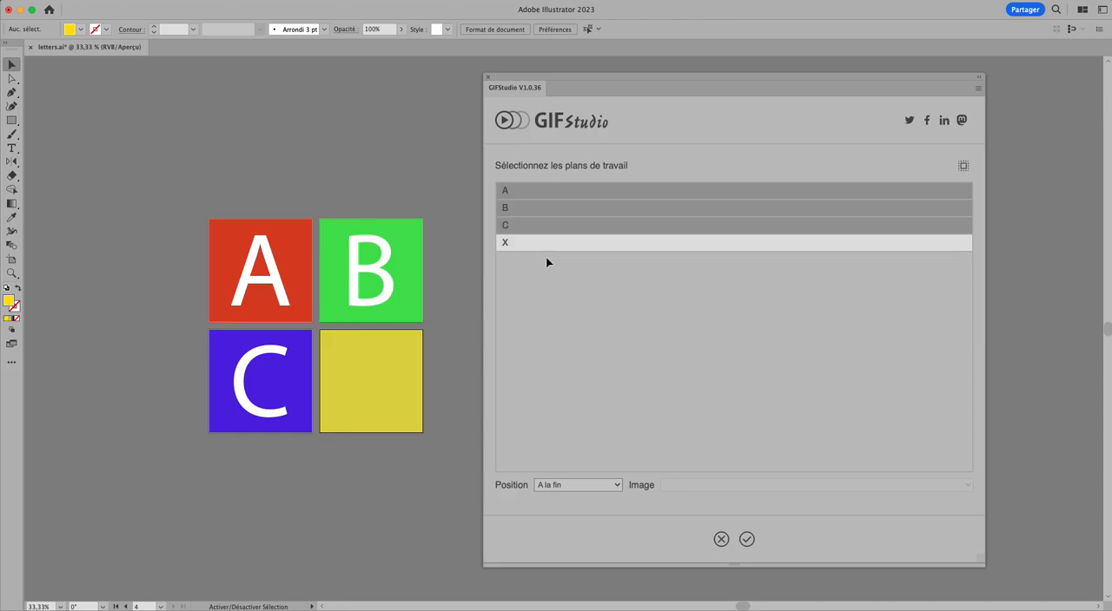
pyautogui.click(962, 165)
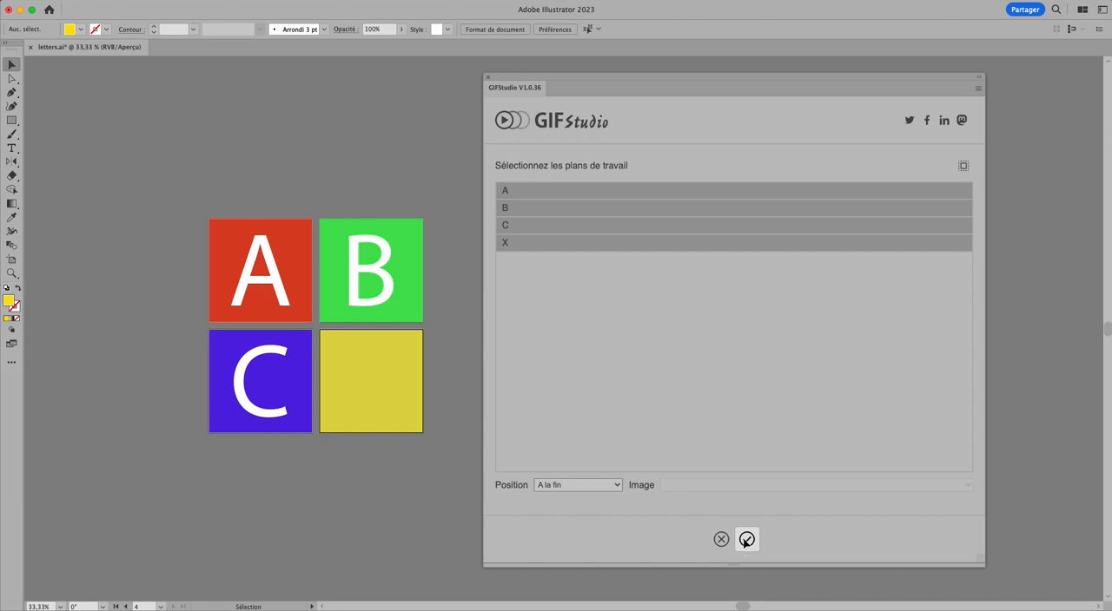
# - Reduce the selection to artboard A alone and load it as the first animation frame
pyautogui.click(602, 324)
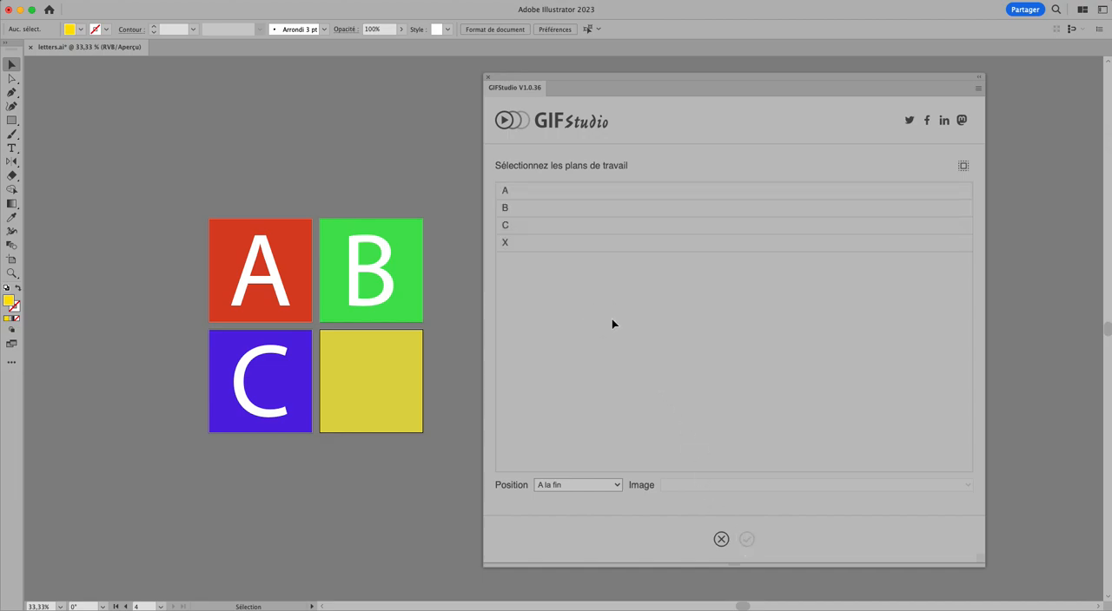
pyautogui.click(504, 189)
pyautogui.click(510, 207)
pyautogui.click(523, 187)
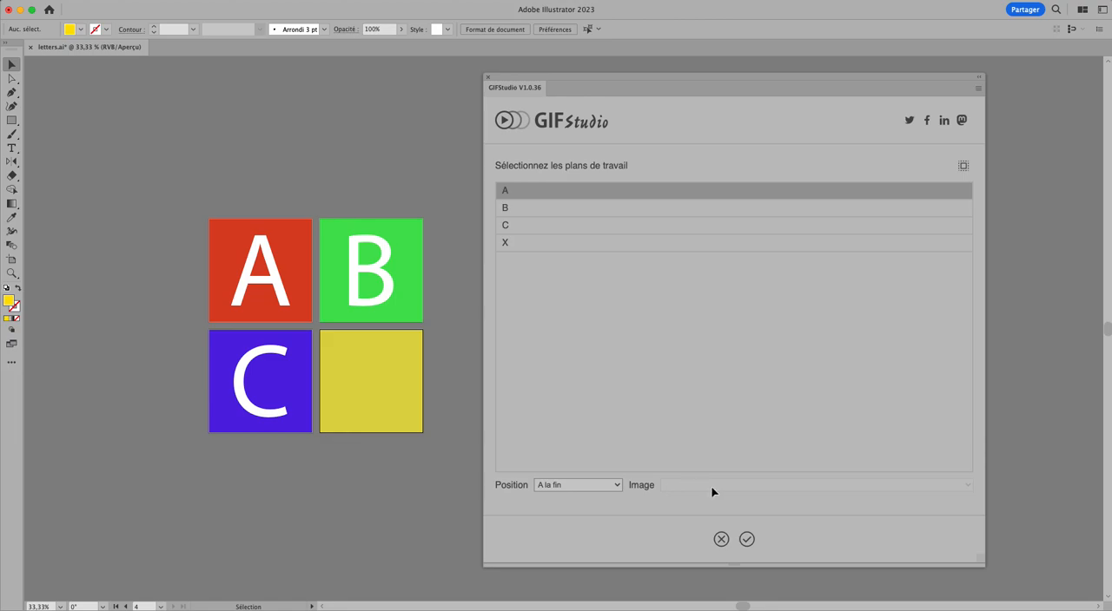
pyautogui.click(747, 538)
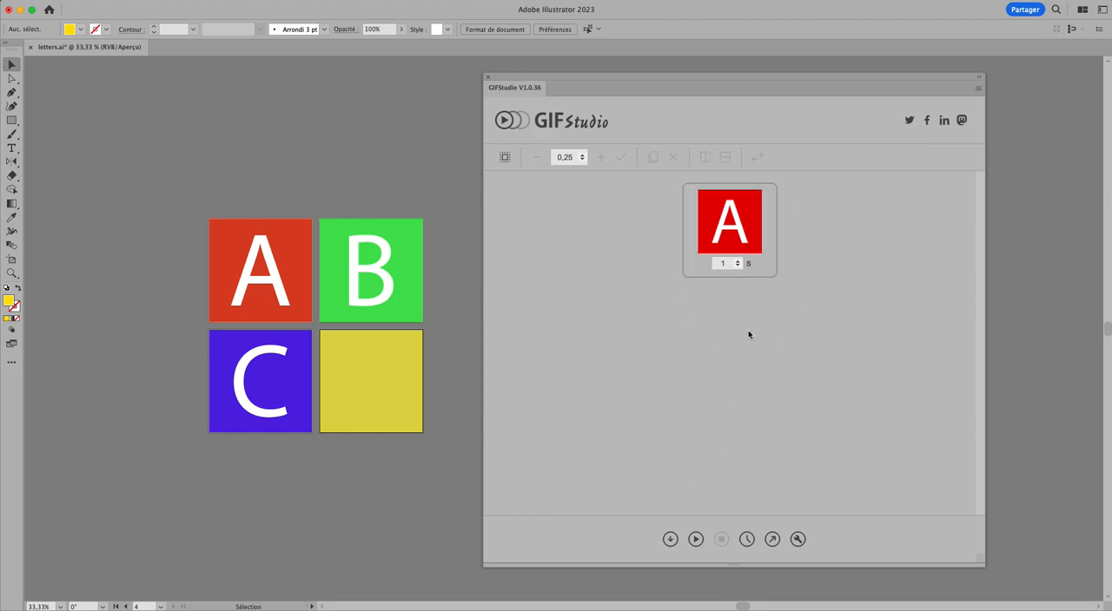
# - Load artboard B at the start of the animation, ahead of frame A
pyautogui.click(671, 546)
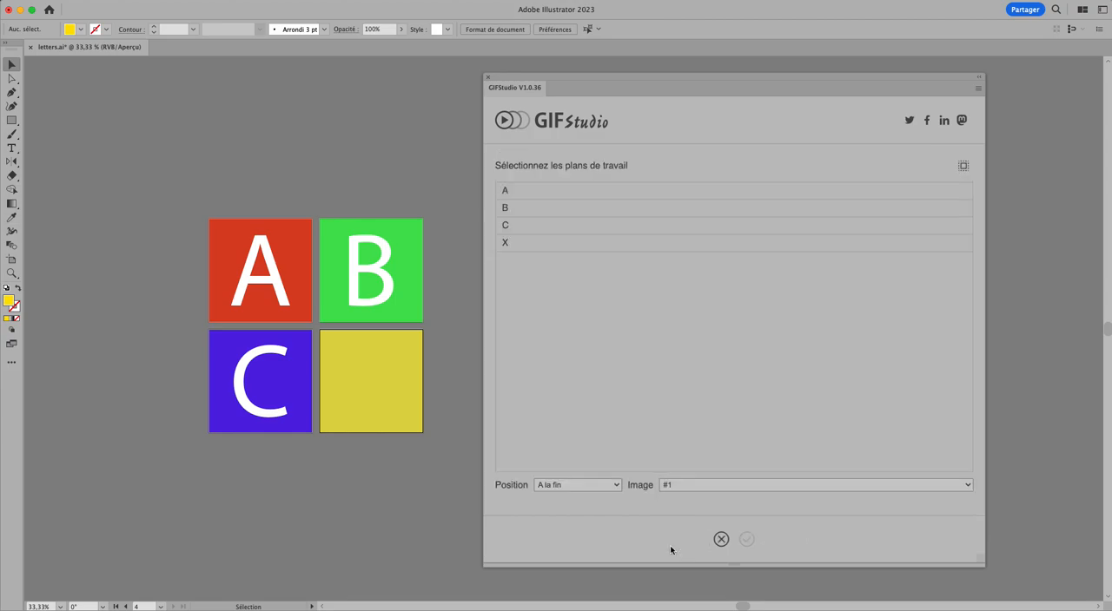
pyautogui.click(516, 207)
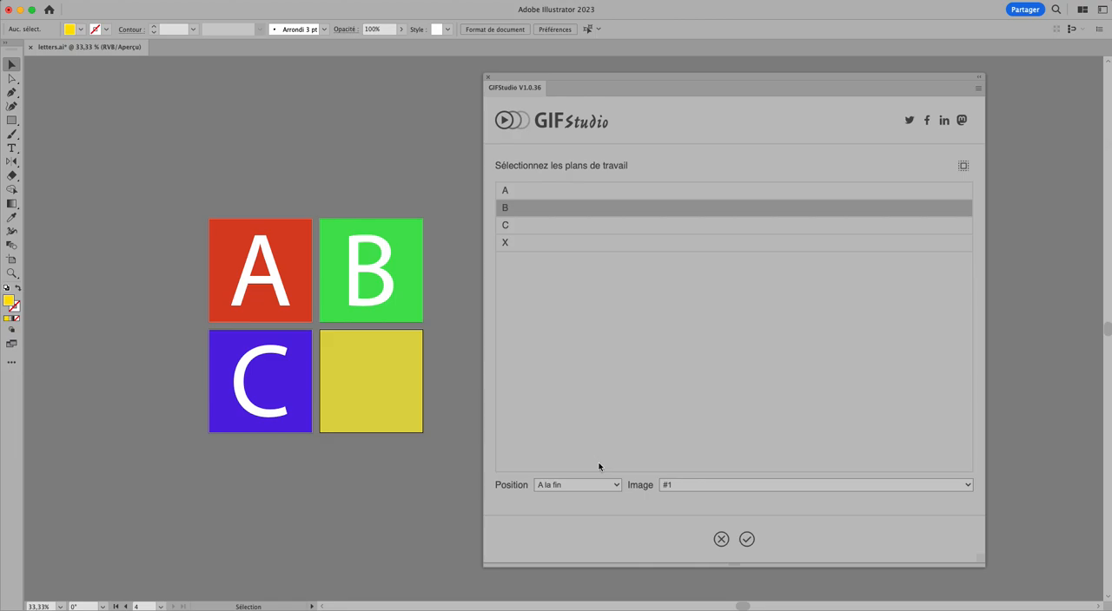
pyautogui.click(562, 488)
pyautogui.click(562, 504)
pyautogui.click(747, 539)
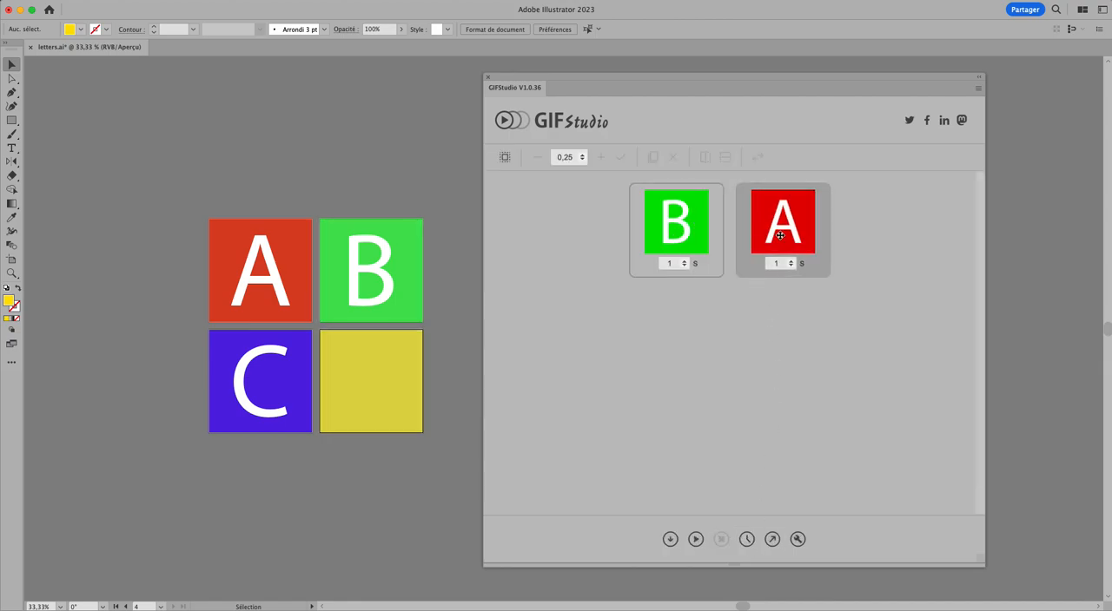
# - Load artboard C with its position set to Après image #1
pyautogui.click(670, 538)
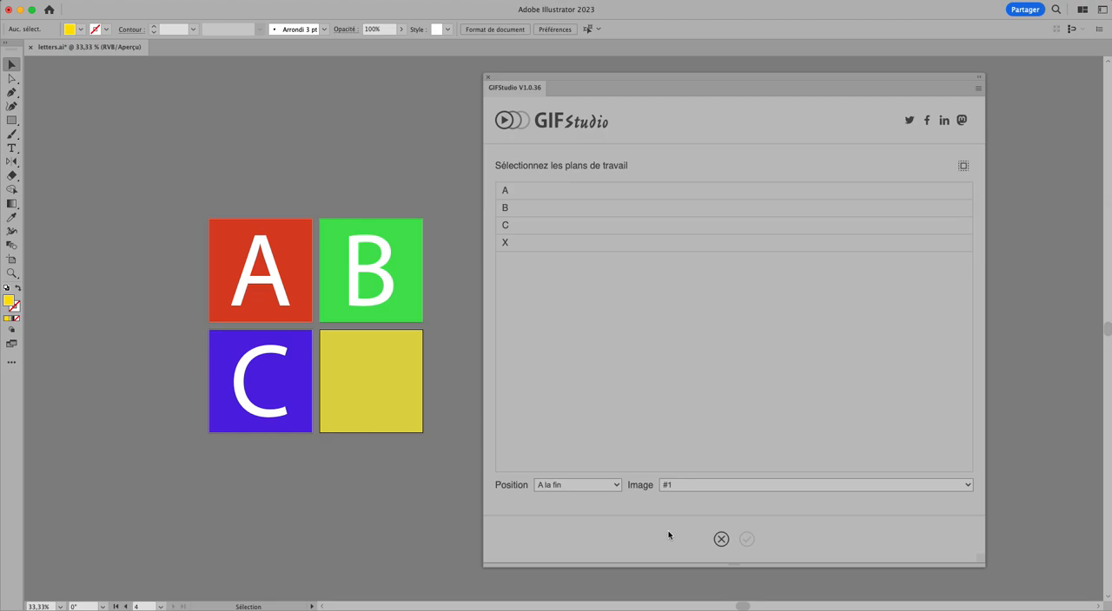
pyautogui.click(512, 227)
pyautogui.click(563, 484)
pyautogui.click(568, 515)
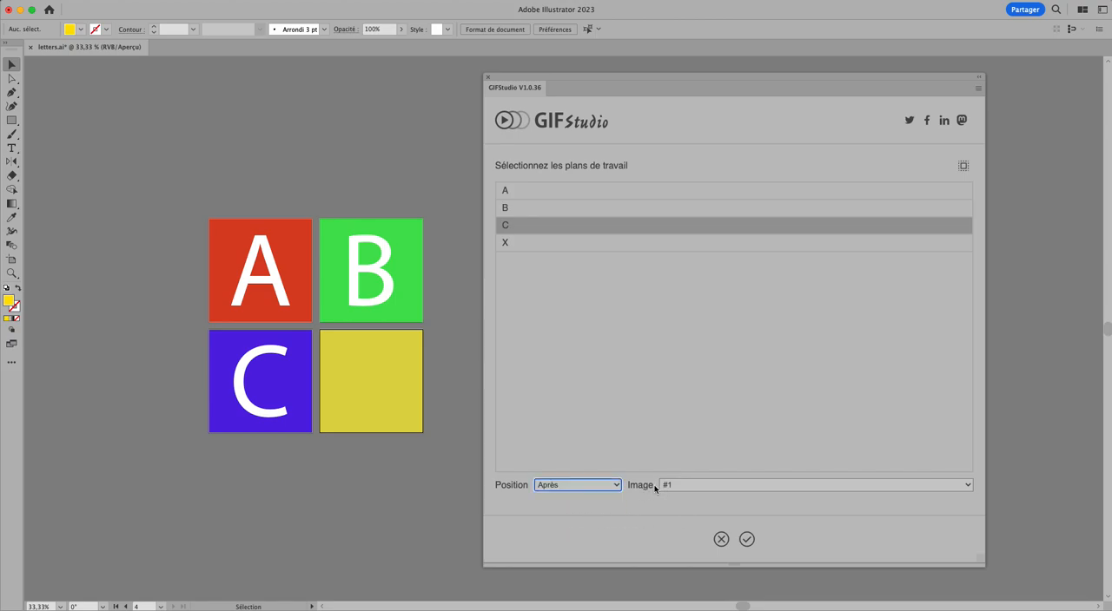
pyautogui.click(746, 539)
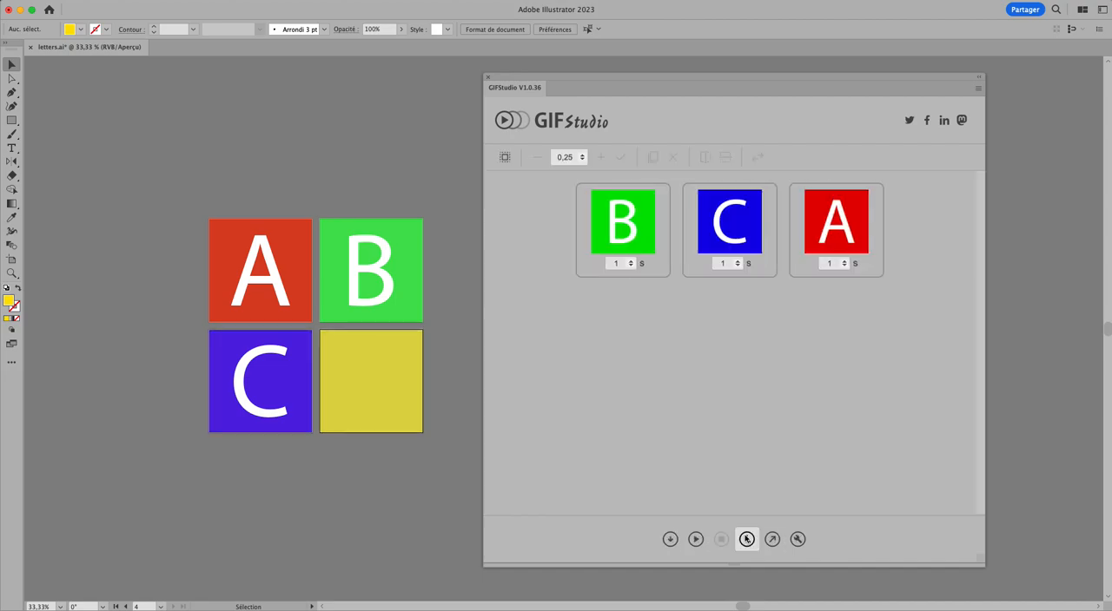
# - Load artboard X with its position set to Avant image #3
pyautogui.click(668, 538)
pyautogui.click(524, 243)
pyautogui.click(598, 484)
pyautogui.click(580, 525)
pyautogui.click(680, 486)
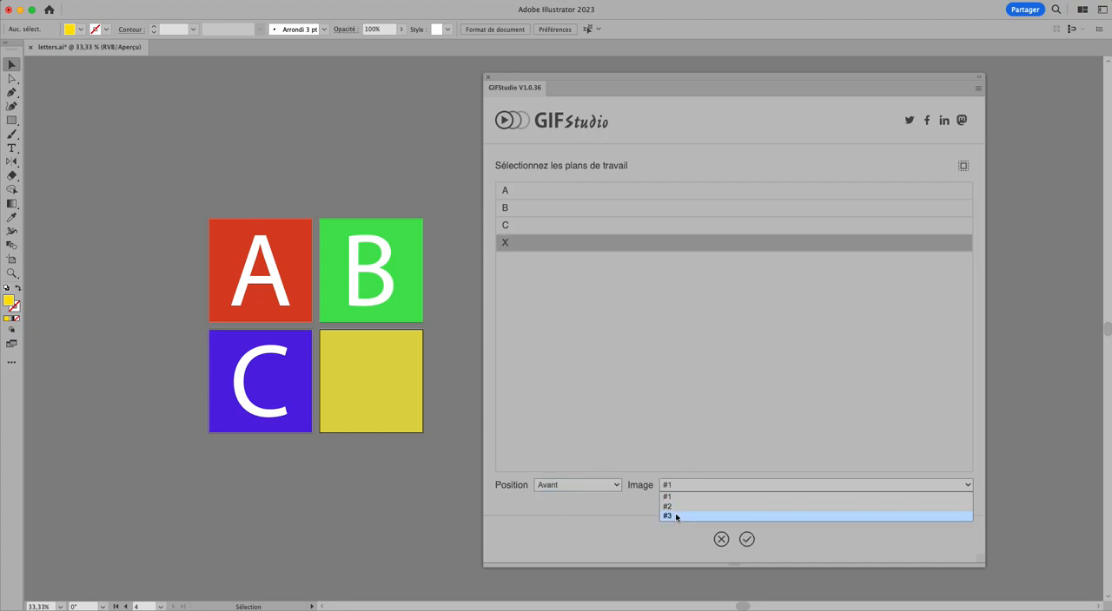
pyautogui.click(667, 516)
pyautogui.click(746, 539)
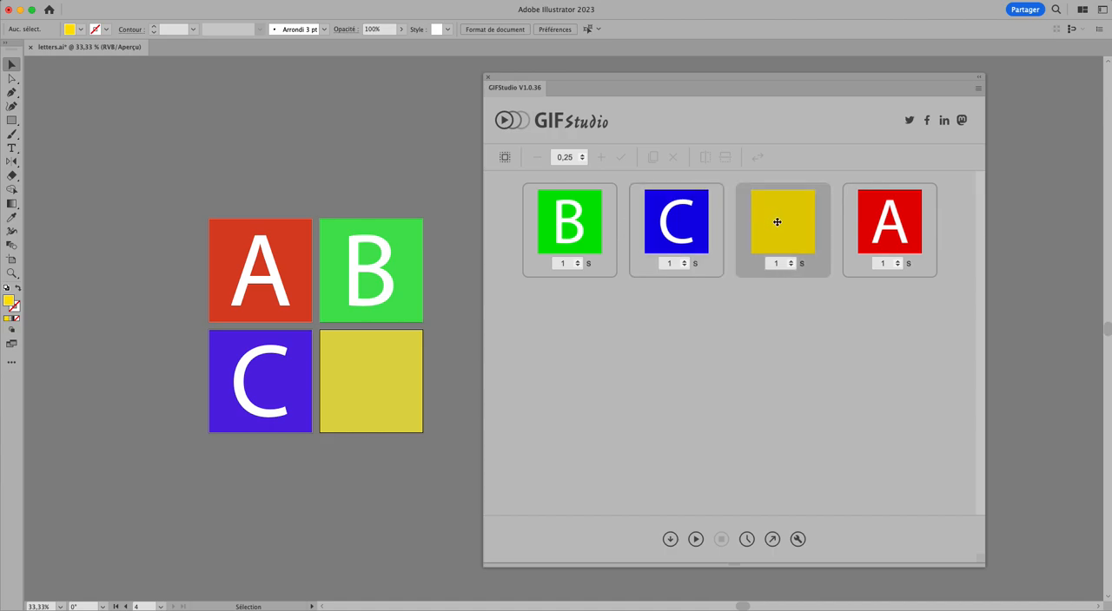
# - Reorder the frames into the sequence yellow X, A, B, C
pyautogui.moveTo(776, 223); pyautogui.dragTo(537, 228)
pyautogui.moveTo(878, 225); pyautogui.dragTo(673, 225)
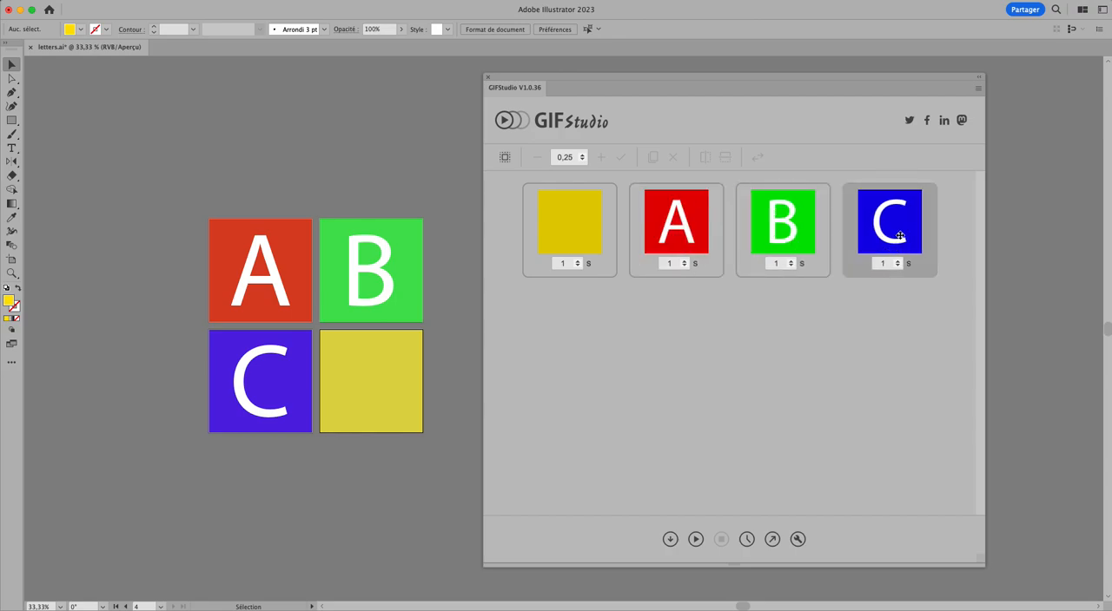
pyautogui.click(573, 218)
pyautogui.click(732, 318)
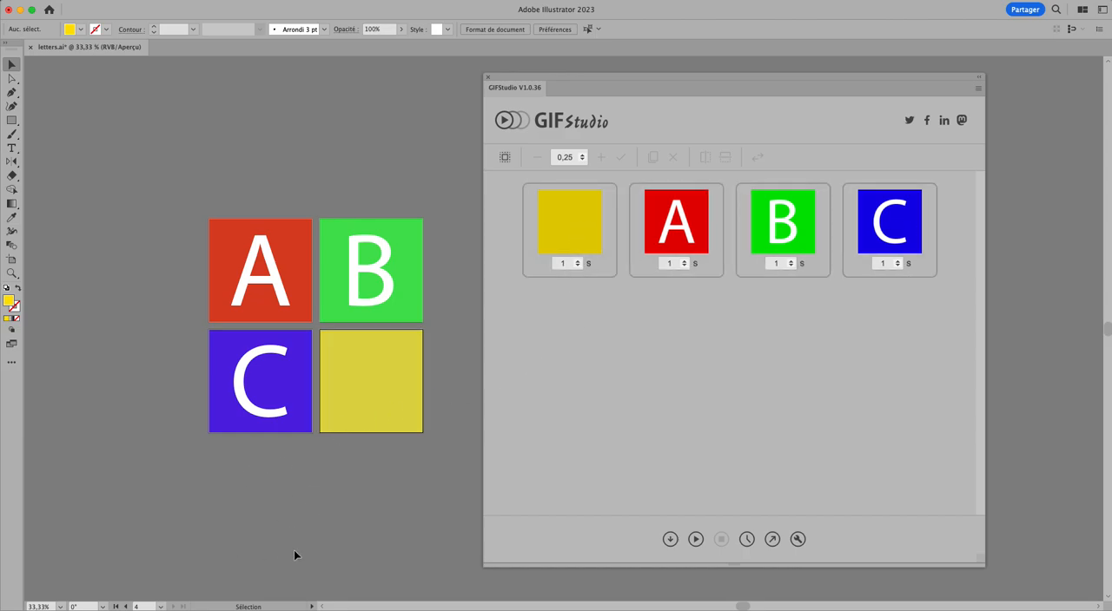
# - Duplicate all four frames, then clear the frame selection
pyautogui.click(555, 236)
pyautogui.keyDown('shift'); pyautogui.click(871, 228); pyautogui.keyUp('shift')
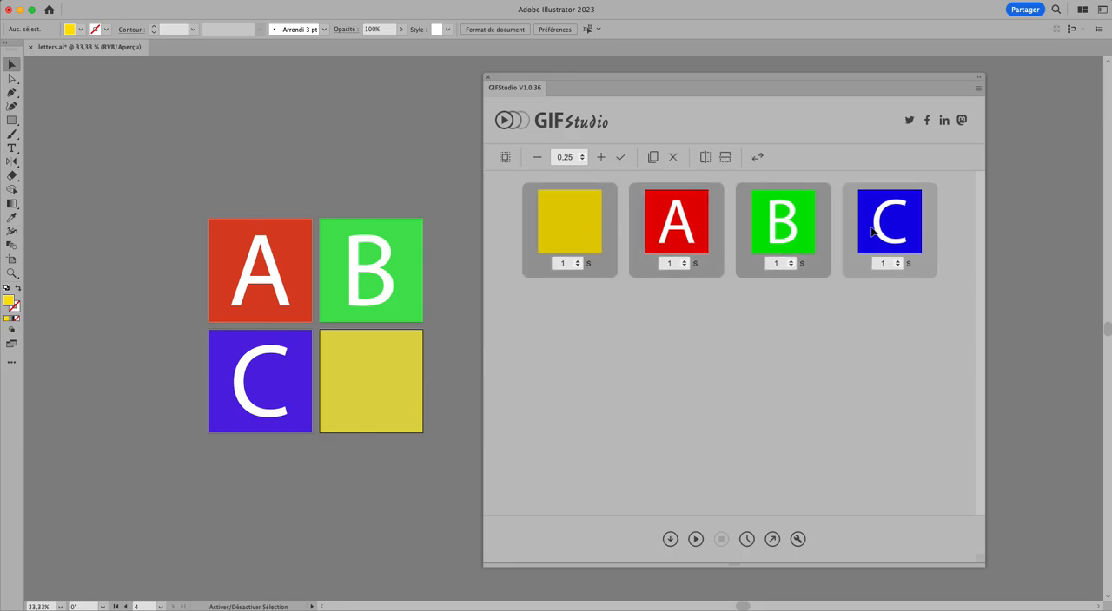
pyautogui.click(651, 158)
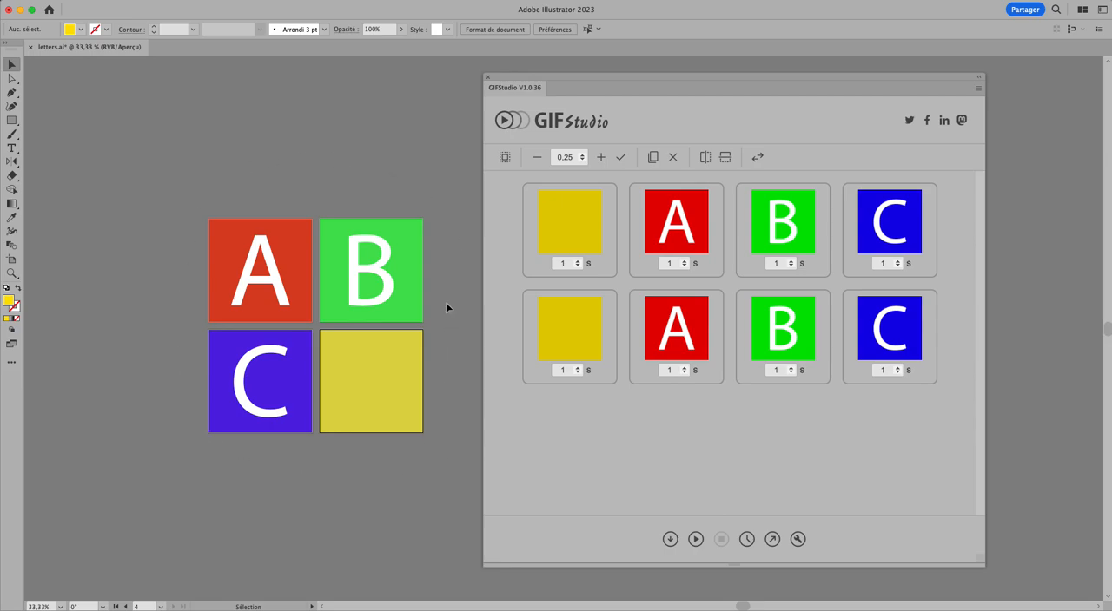
pyautogui.click(582, 405)
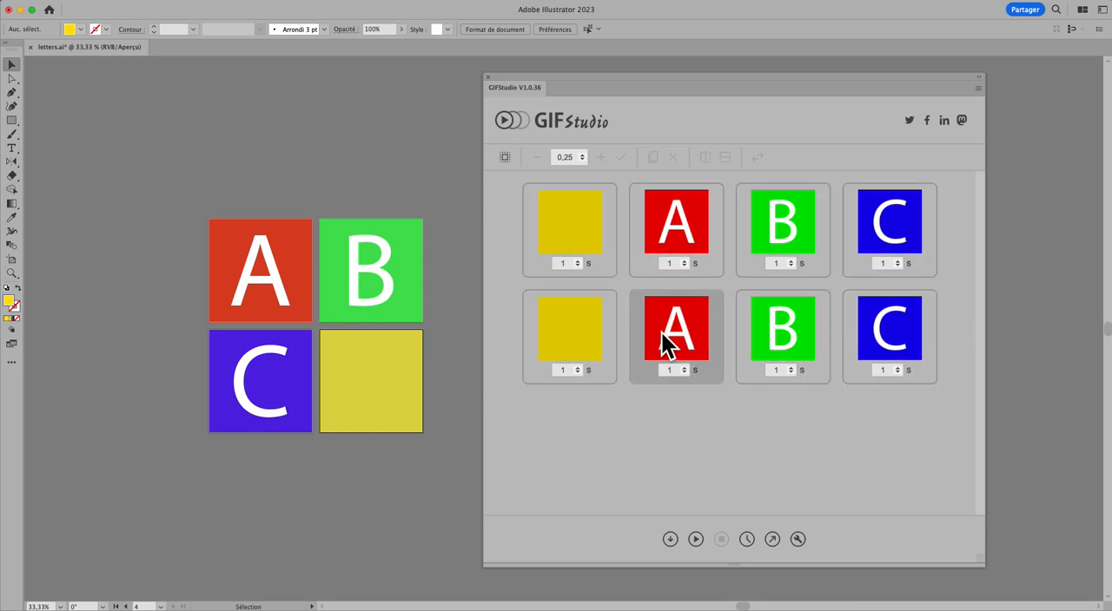
# - Reverse the order of the four duplicated frames and move their yellow frame to the start of the second row
pyautogui.click(574, 344)
pyautogui.keyDown('shift'); pyautogui.click(892, 328); pyautogui.keyUp('shift')
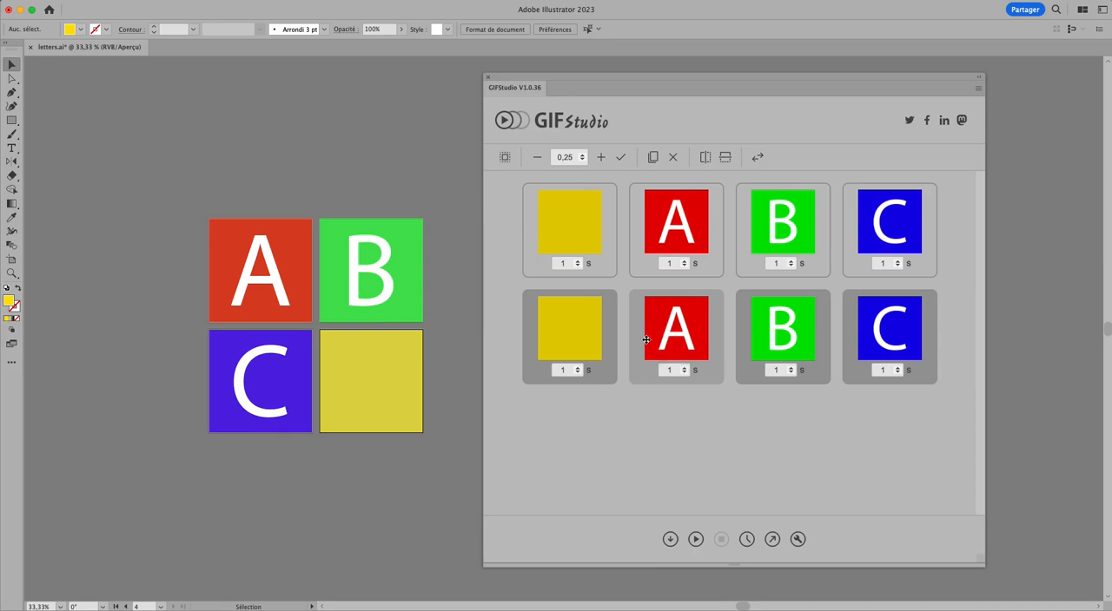
pyautogui.moveTo(652, 336); pyautogui.dragTo(892, 314)
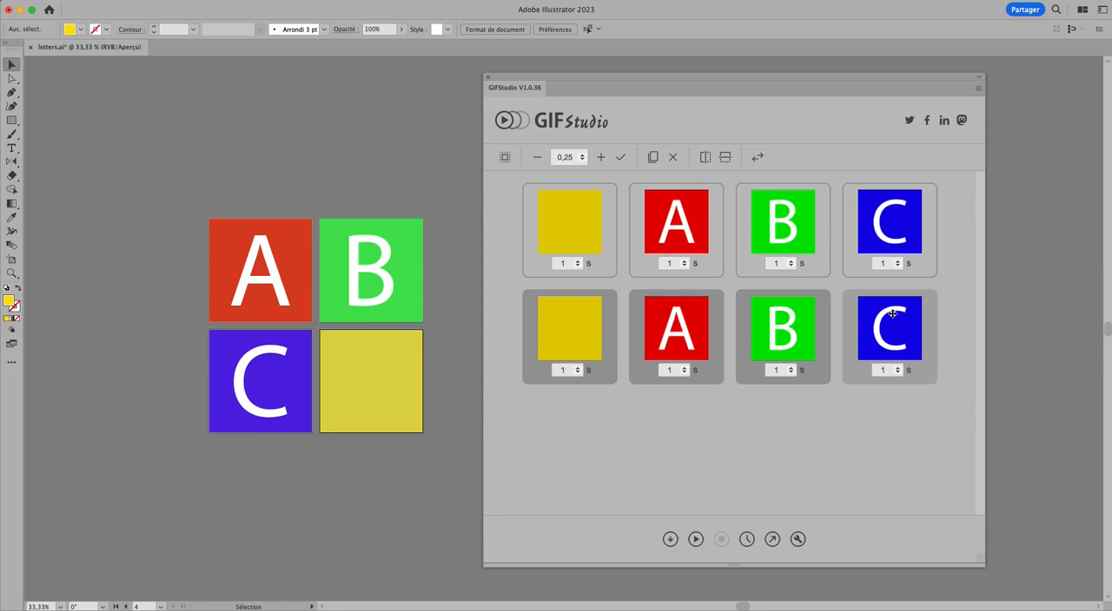
pyautogui.click(758, 158)
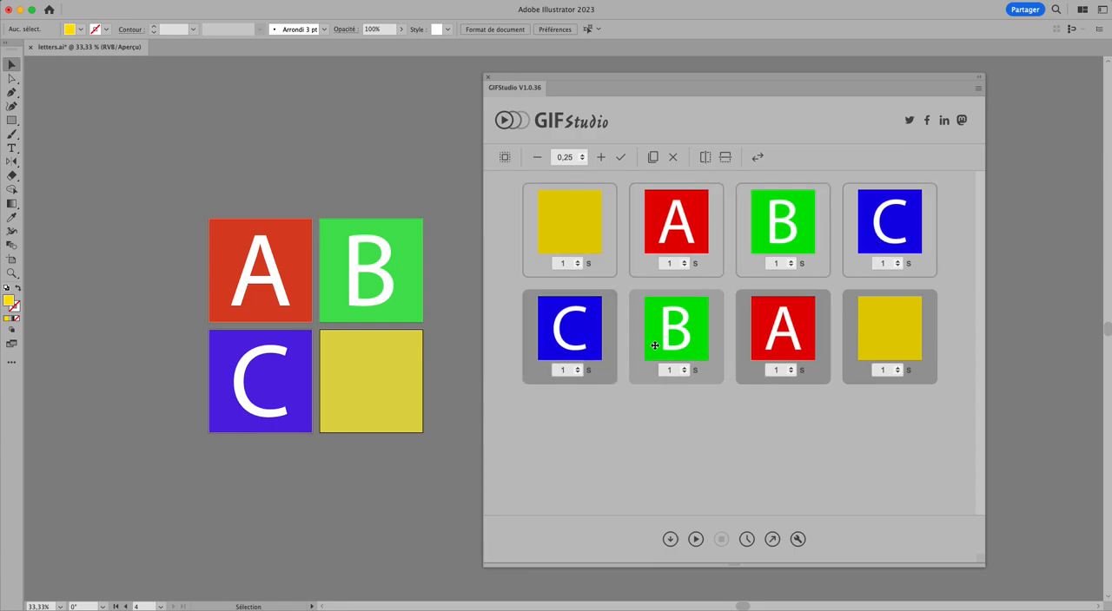
pyautogui.click(813, 458)
pyautogui.click(890, 316)
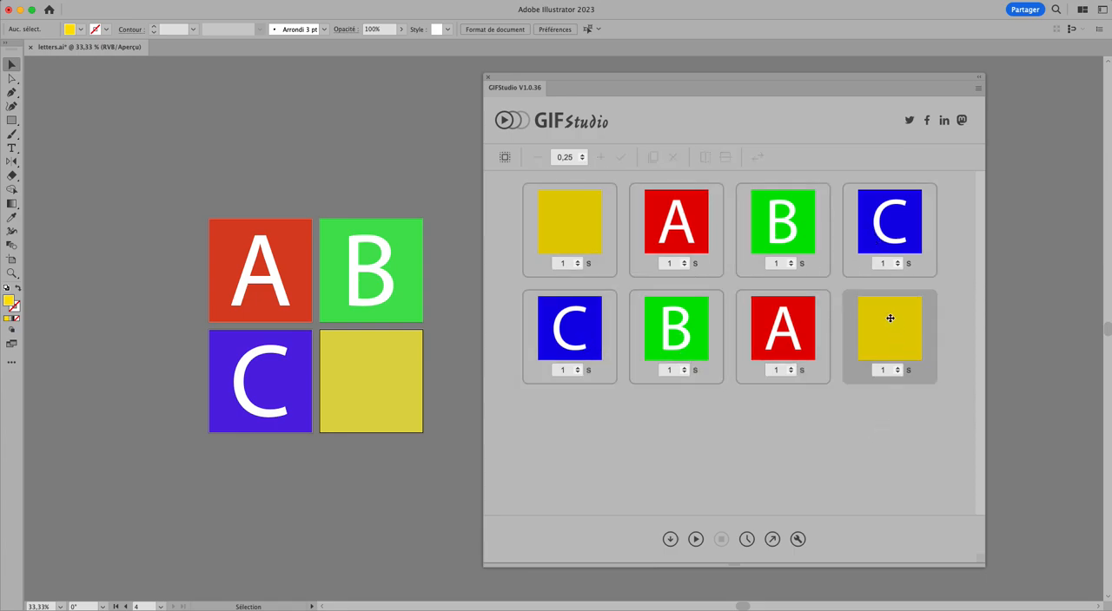
pyautogui.moveTo(891, 317); pyautogui.dragTo(593, 240)
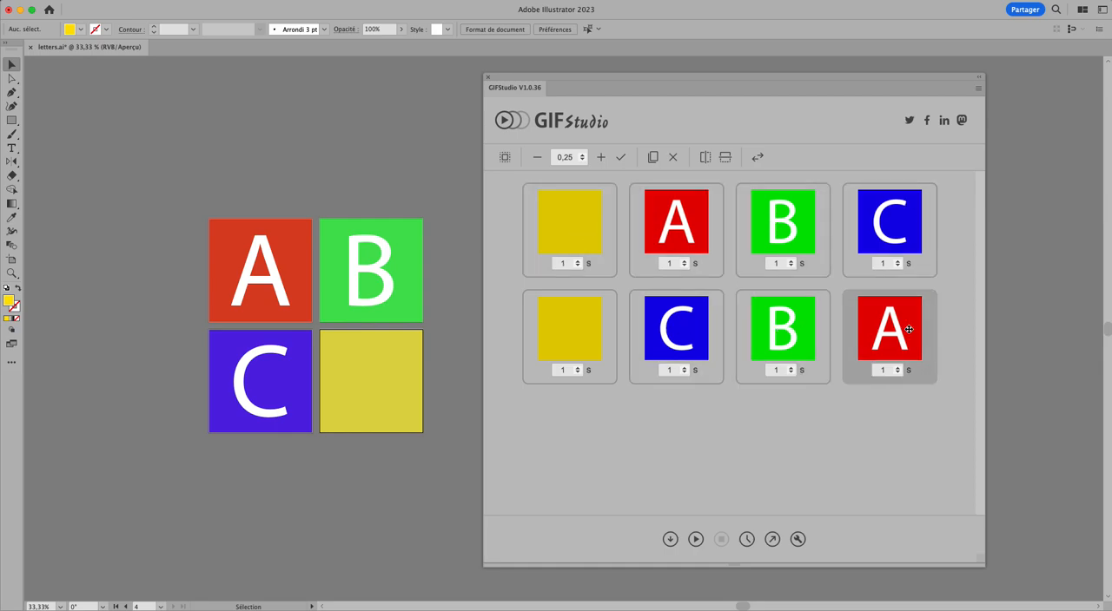
# - Preview the eight-frame animation and return to the frame timing view
pyautogui.click(697, 540)
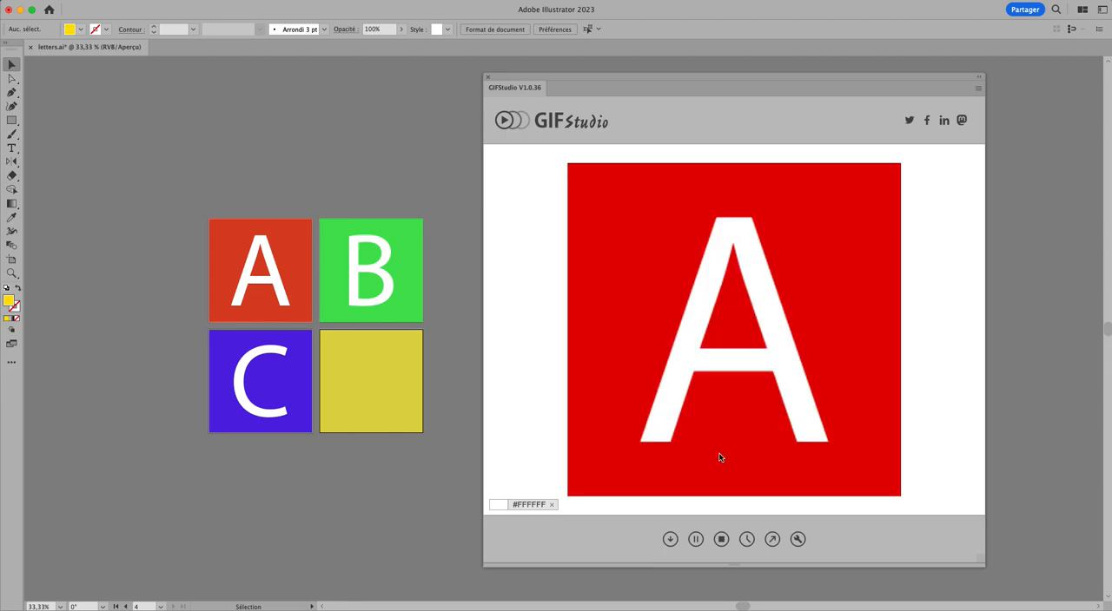
pyautogui.click(745, 544)
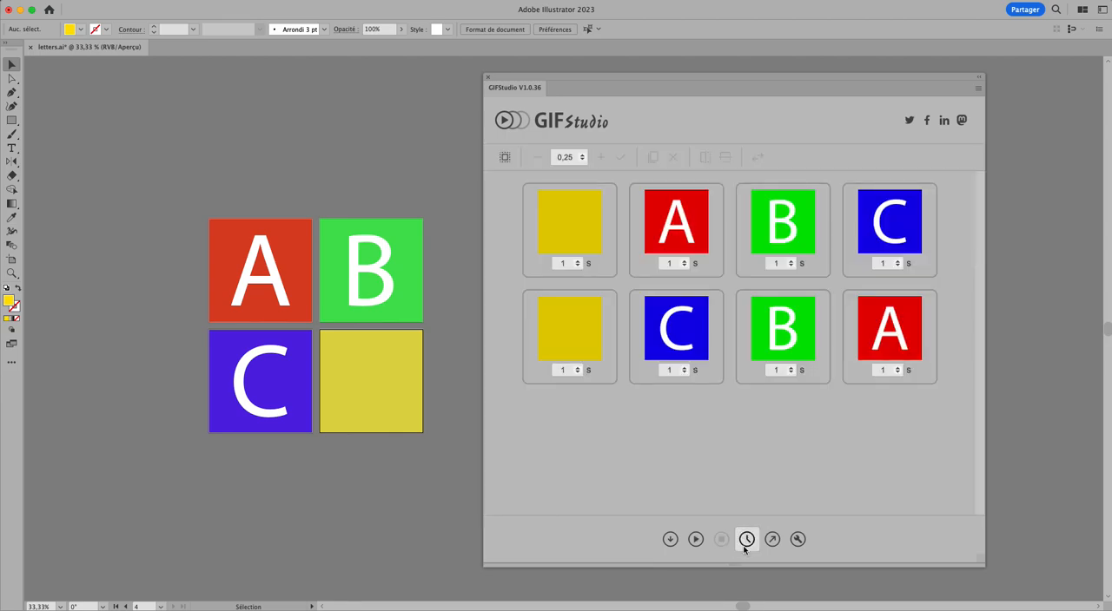
# - Delete the four frames in the second row
pyautogui.click(574, 334)
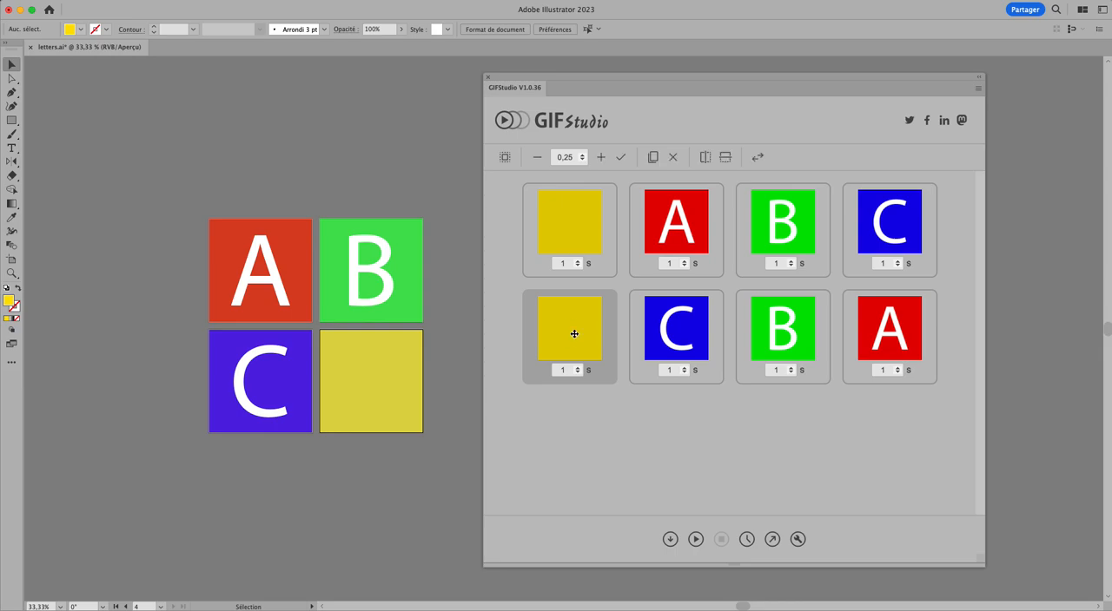
pyautogui.keyDown('shift'); pyautogui.click(892, 334); pyautogui.keyUp('shift')
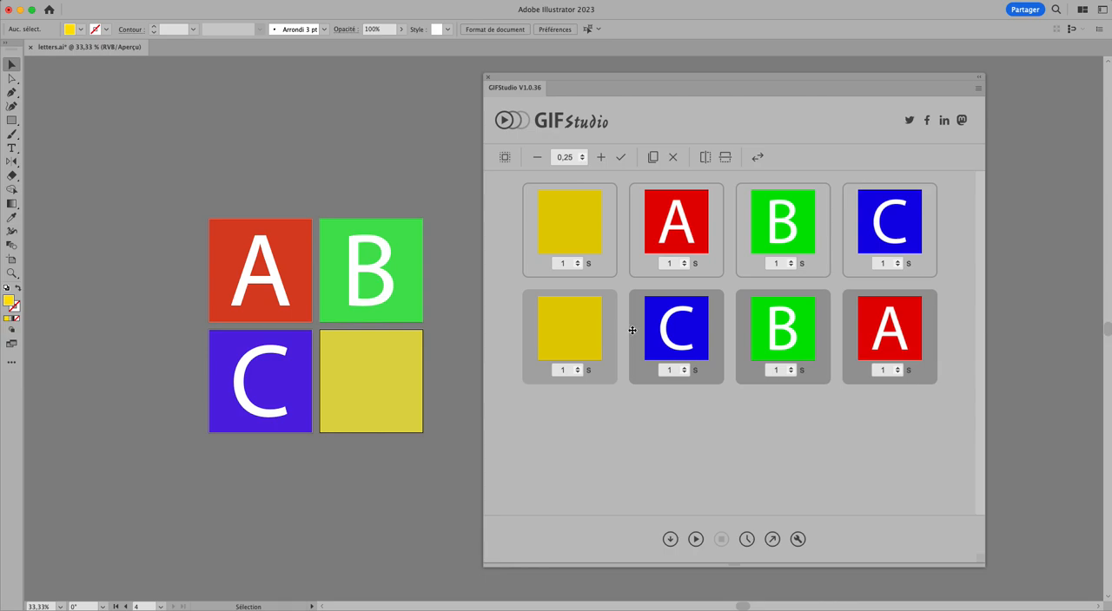
pyautogui.click(675, 158)
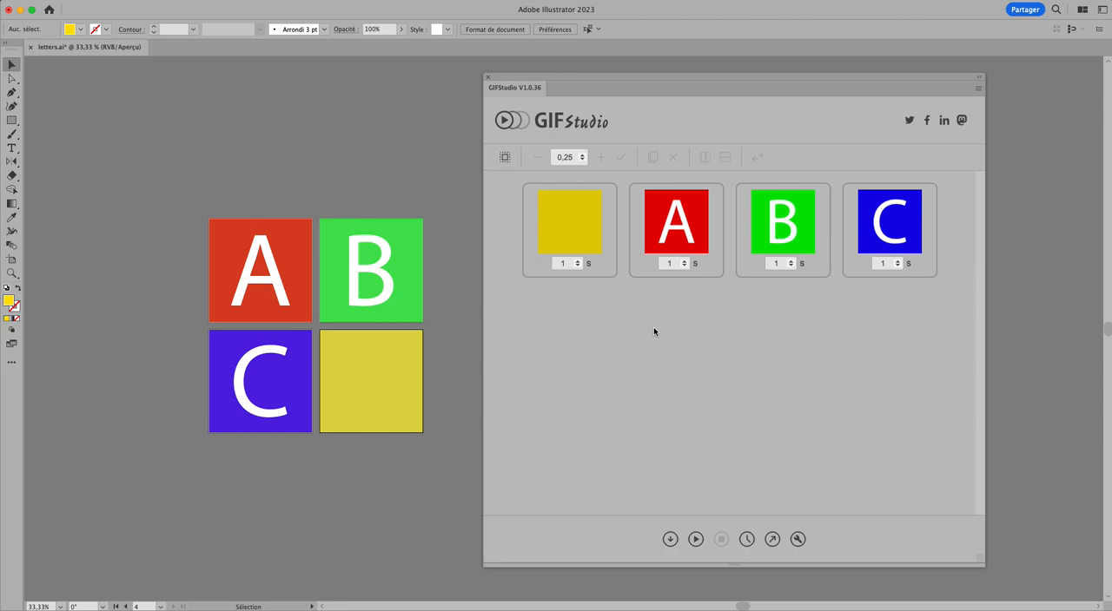
# - Flip the red A frame vertically so the letter is upside down
pyautogui.click(674, 220)
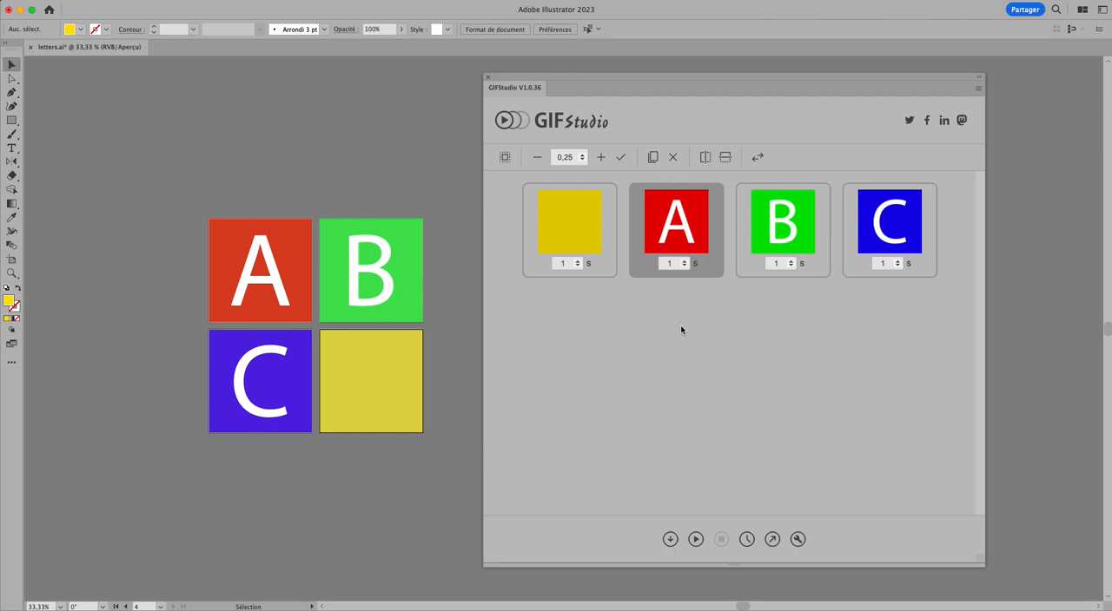
pyautogui.click(680, 233)
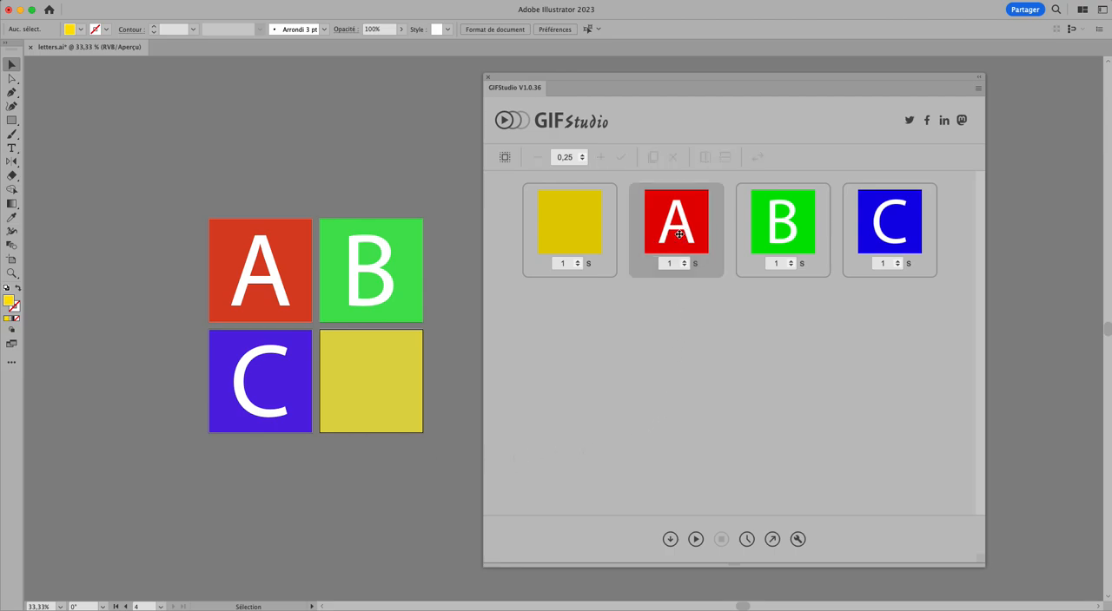
pyautogui.click(708, 202)
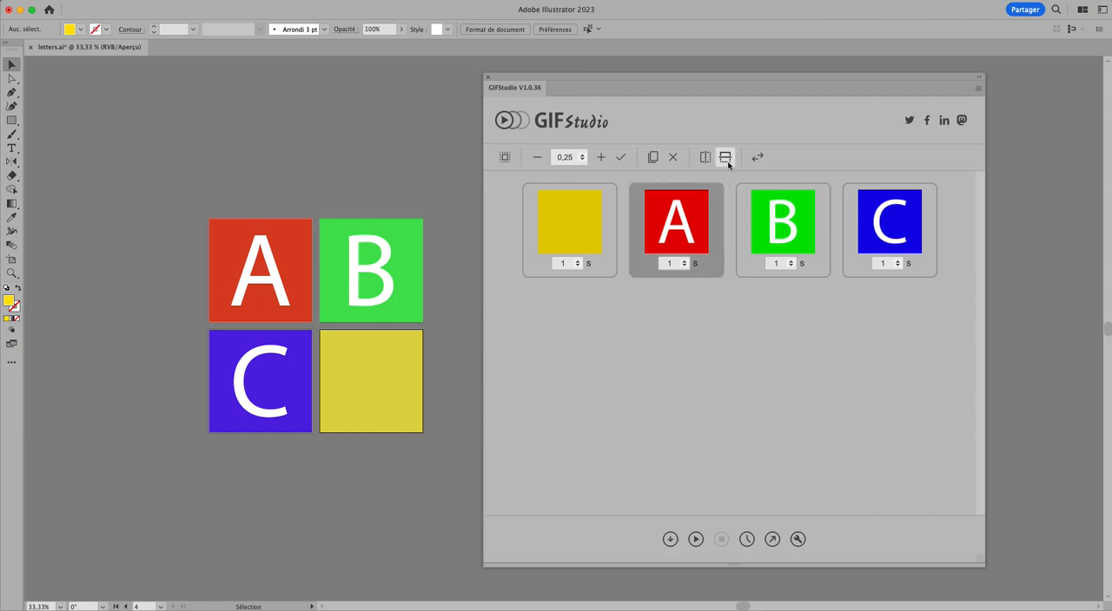
pyautogui.click(726, 160)
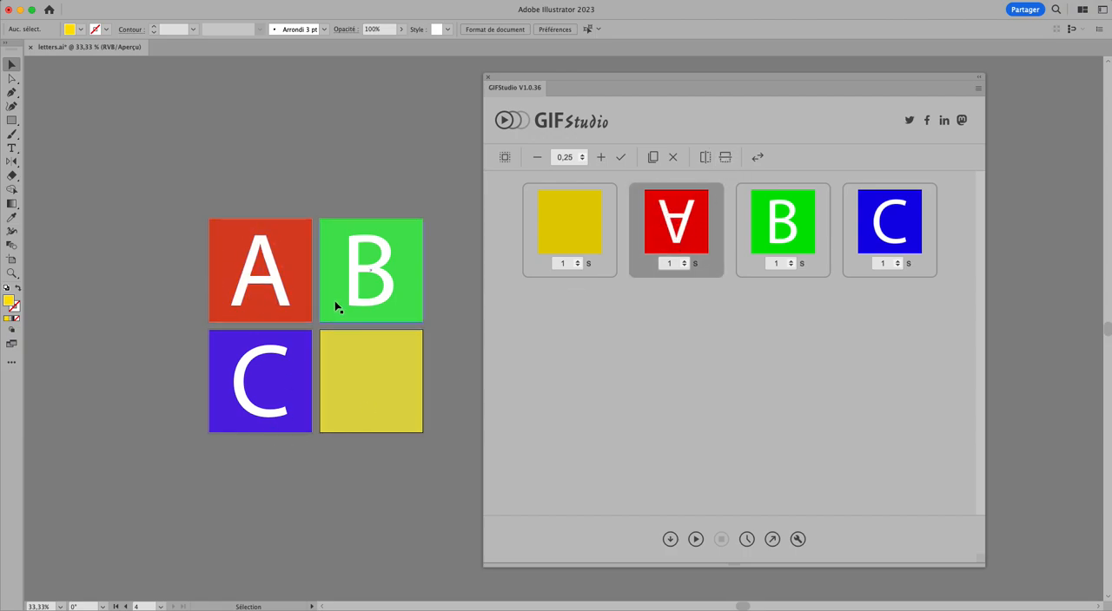
# - Flip the blue C frame horizontally so the letter is mirrored
pyautogui.click(796, 319)
pyautogui.click(892, 218)
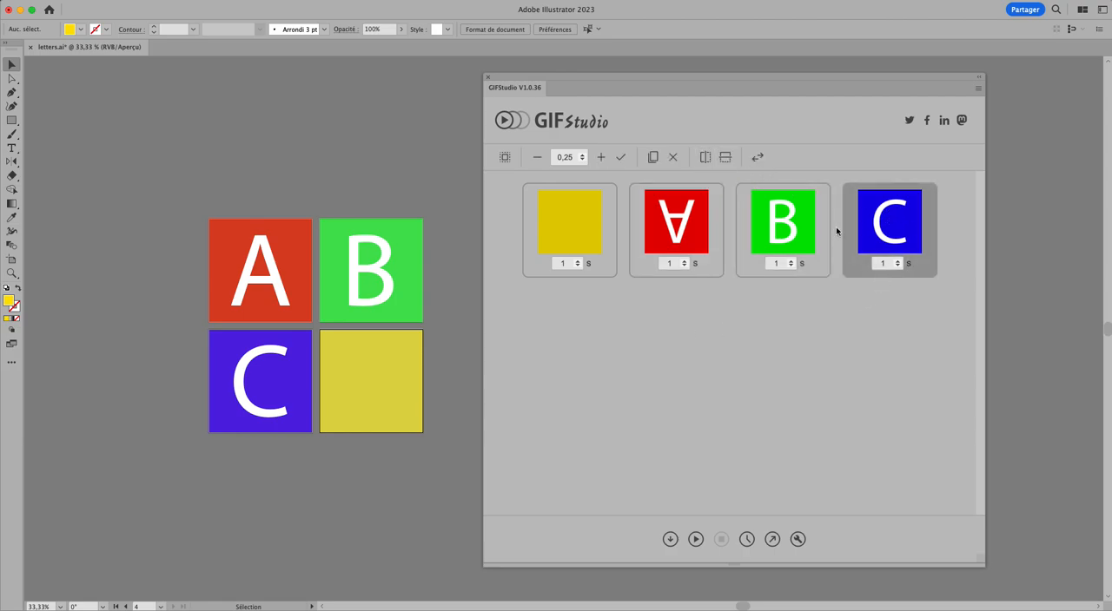
pyautogui.click(704, 157)
# - Flip the green B frame both horizontally and vertically
pyautogui.click(789, 212)
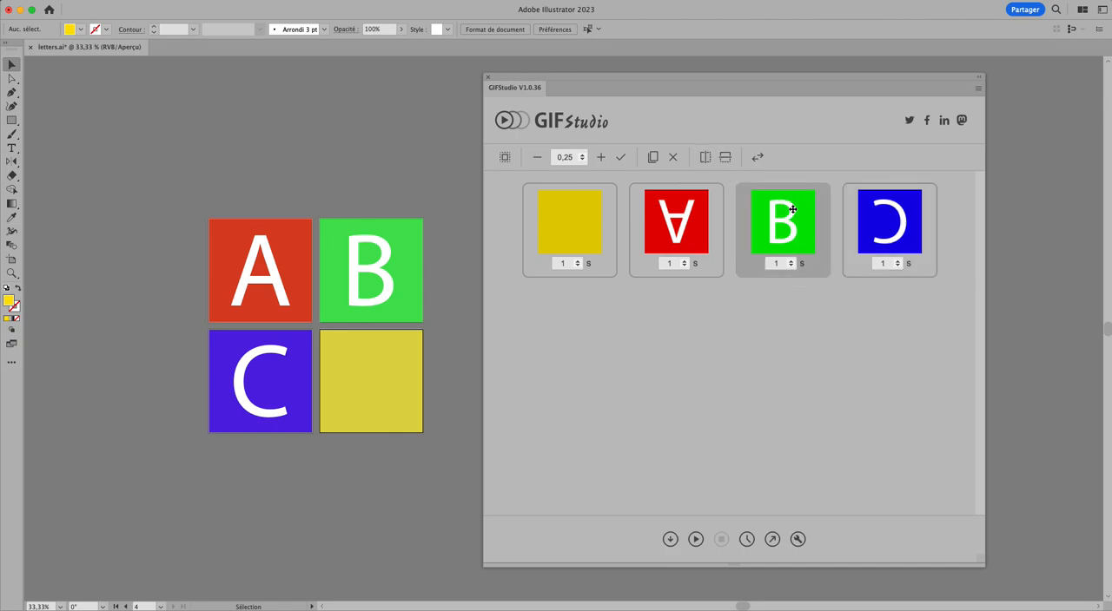
pyautogui.click(709, 162)
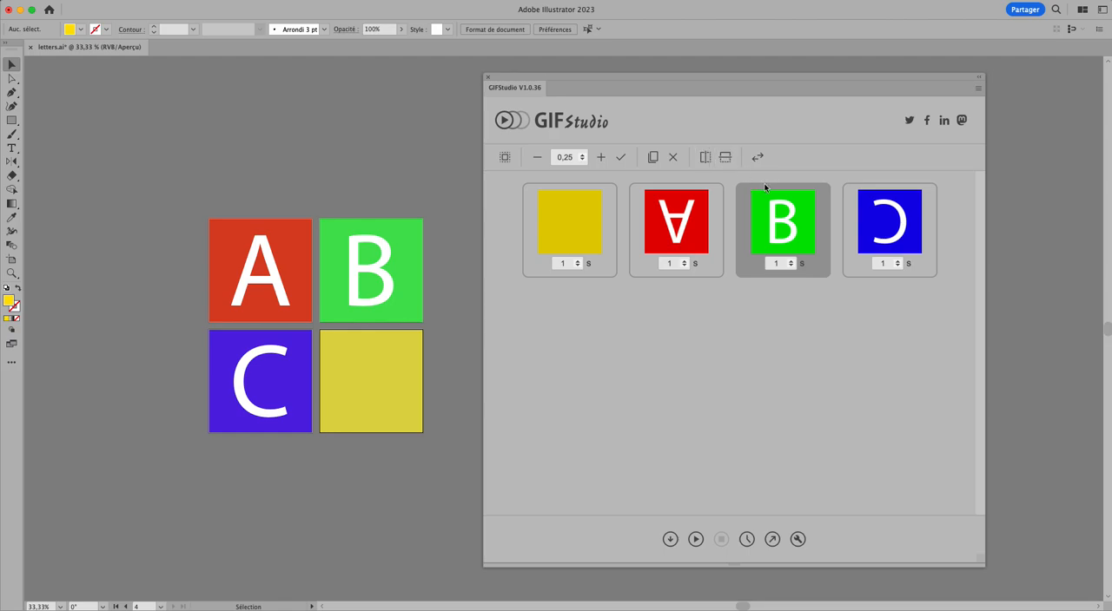
pyautogui.click(725, 160)
pyautogui.click(724, 165)
# - Preview the flipped four-frame animation and export it as letters.gif into the gifs folder, replacing the existing file
pyautogui.click(695, 540)
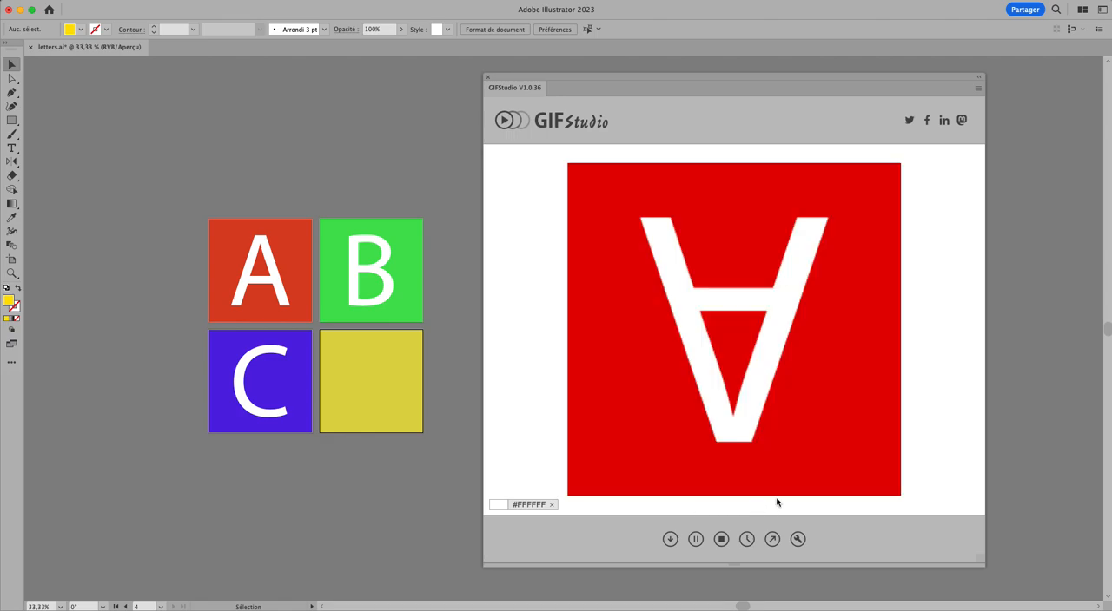
pyautogui.click(770, 542)
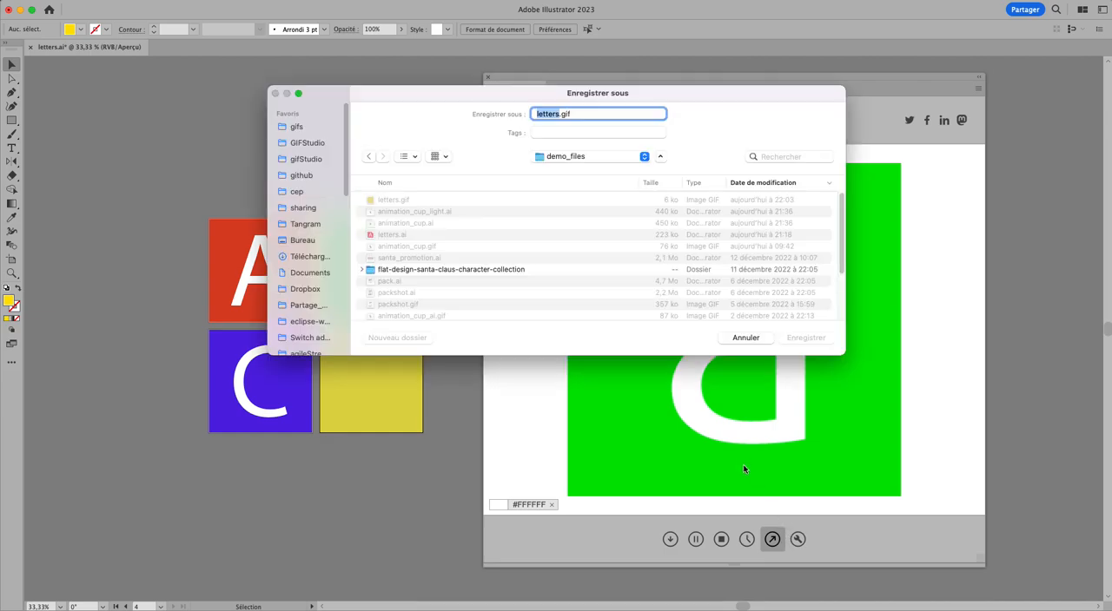
pyautogui.click(306, 126)
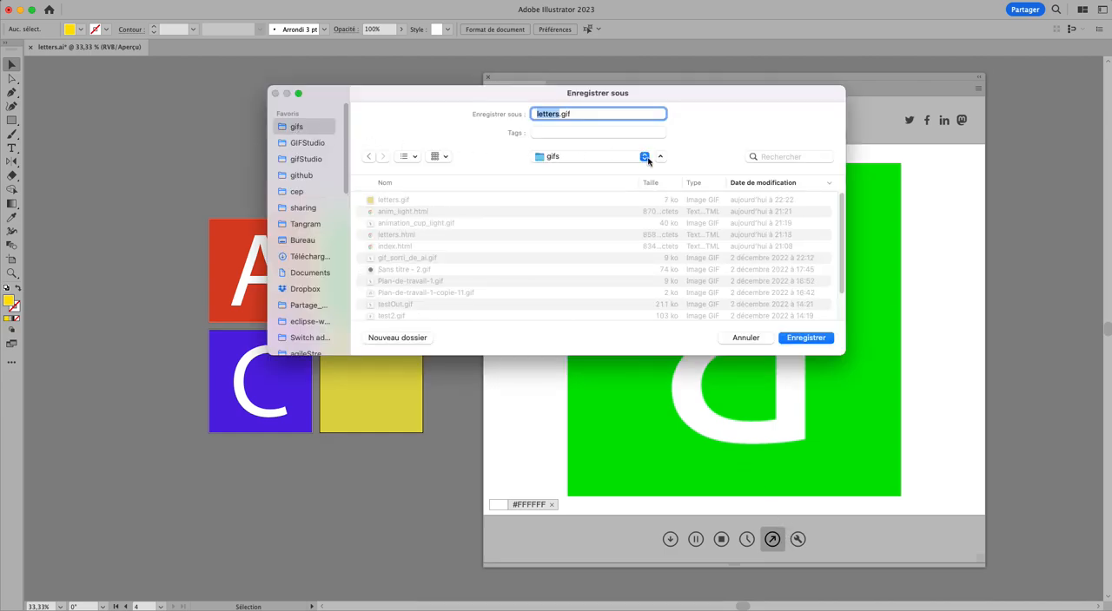
pyautogui.click(806, 339)
pyautogui.click(608, 274)
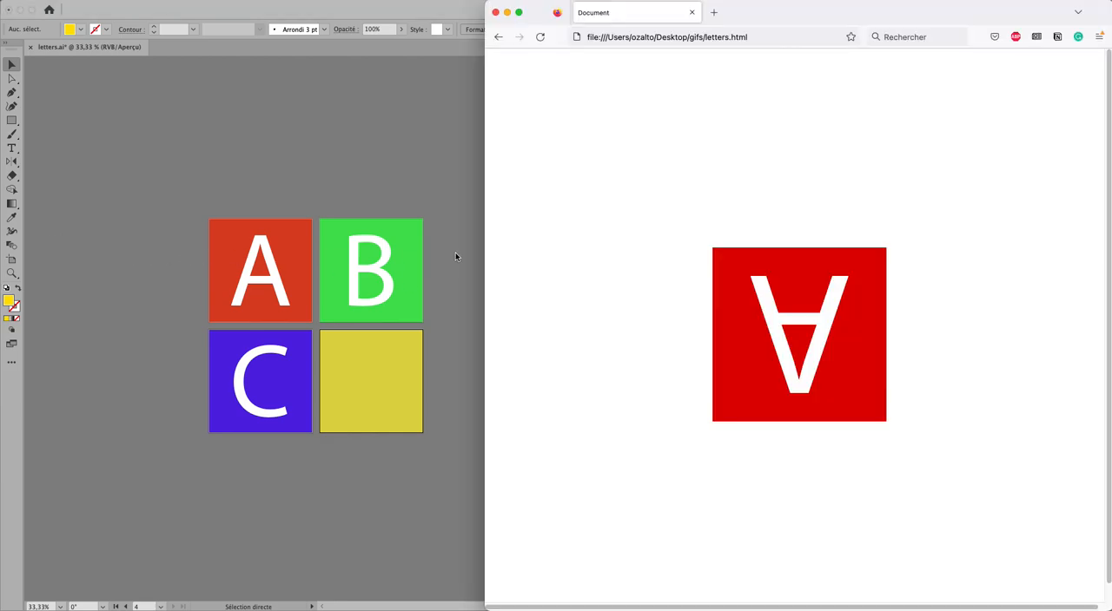
# - Switch to the browser and reload letters.html to check the exported GIF, then return to GIFStudio's frame timing view
pyautogui.click(700, 130)
pyautogui.press('super+r')
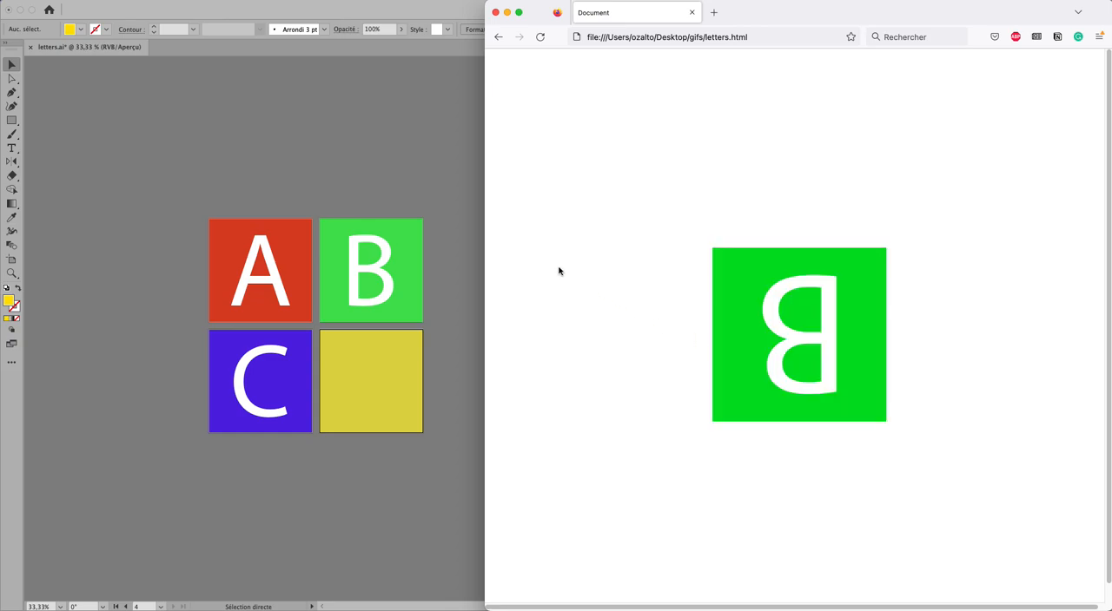
pyautogui.click(405, 130)
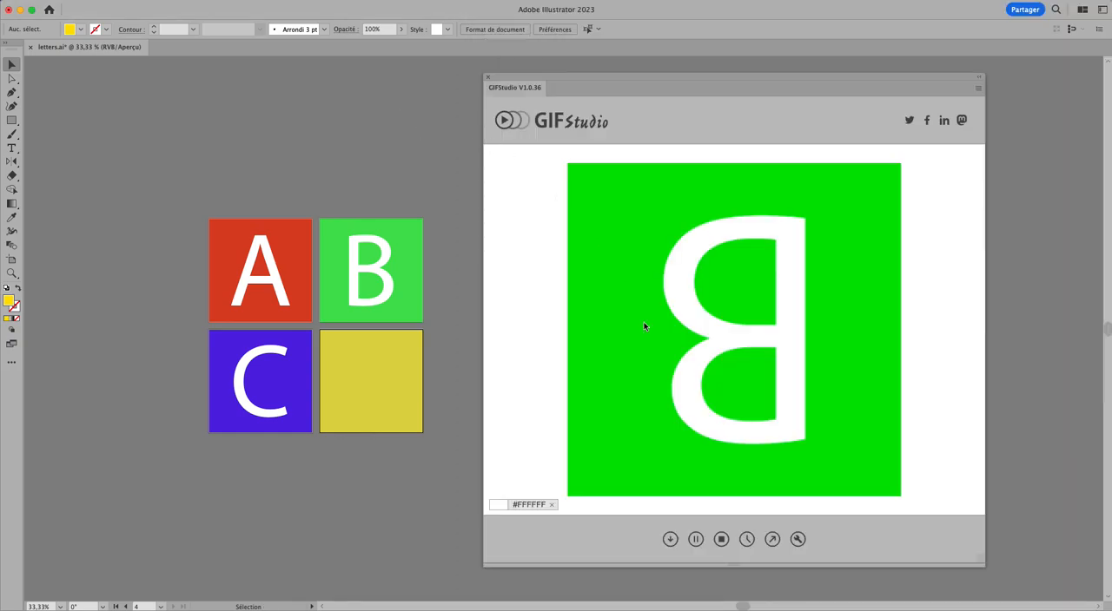
pyautogui.click(746, 539)
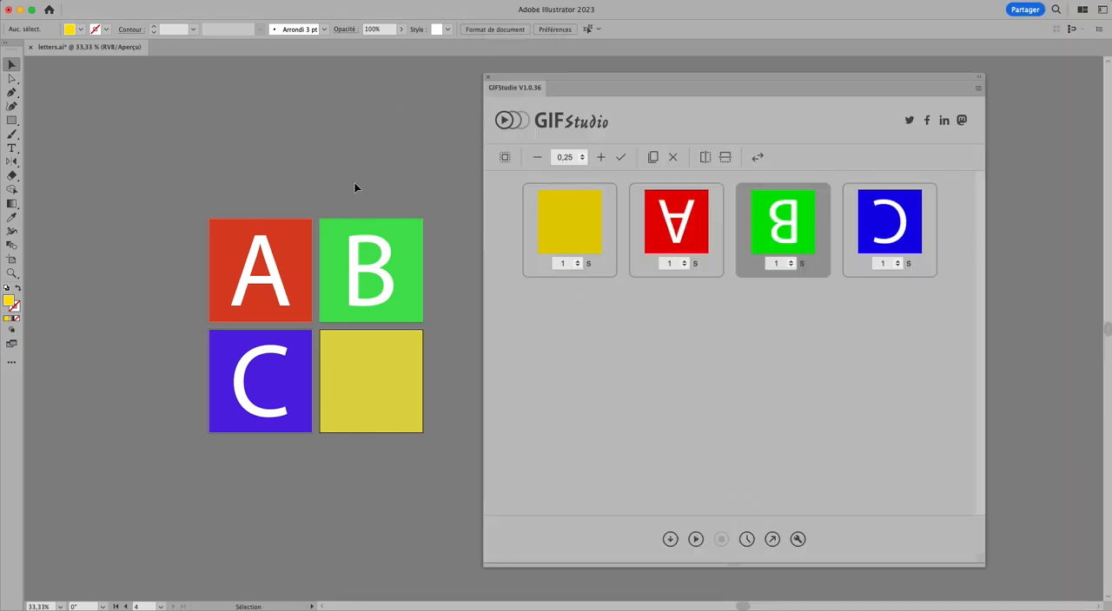